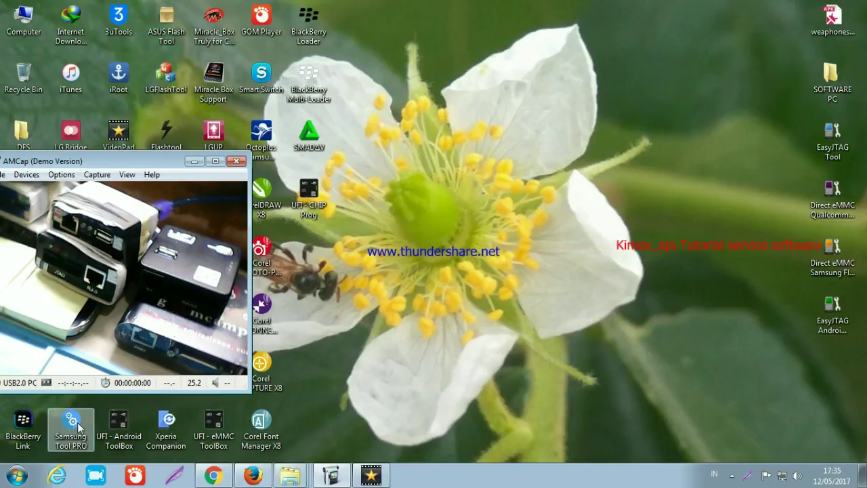
Step: Launch the installed Samsung Tool PRO to check its current version, and close it
left_click(78, 432)
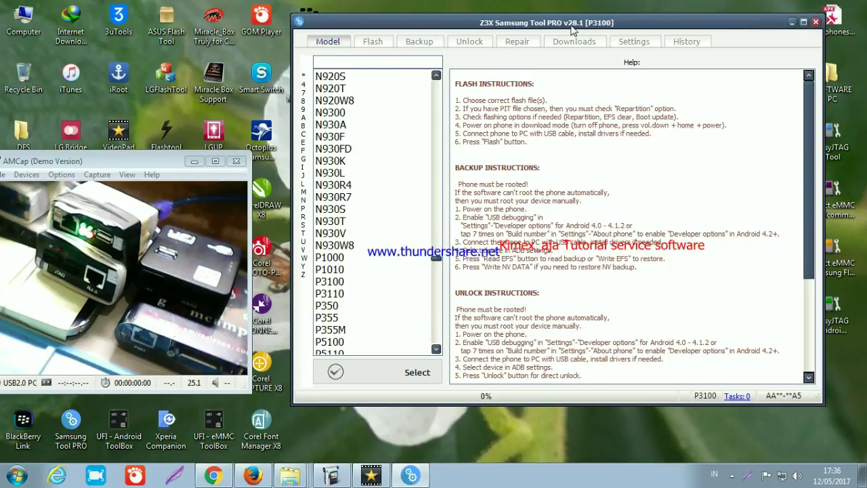
left_click(816, 23)
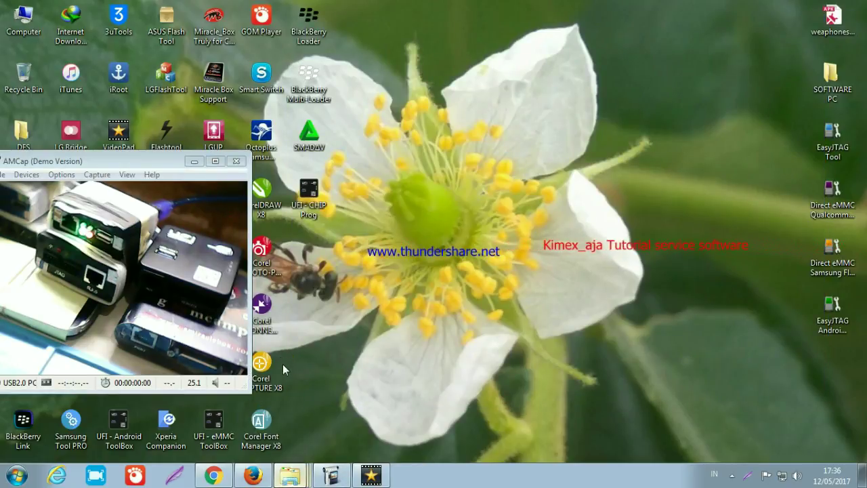
Step: Run the SamsungToolPRO_28.2 installer from the Z3X SAmsung tool pro v.28.2 folder with English as the setup language
left_click(290, 476)
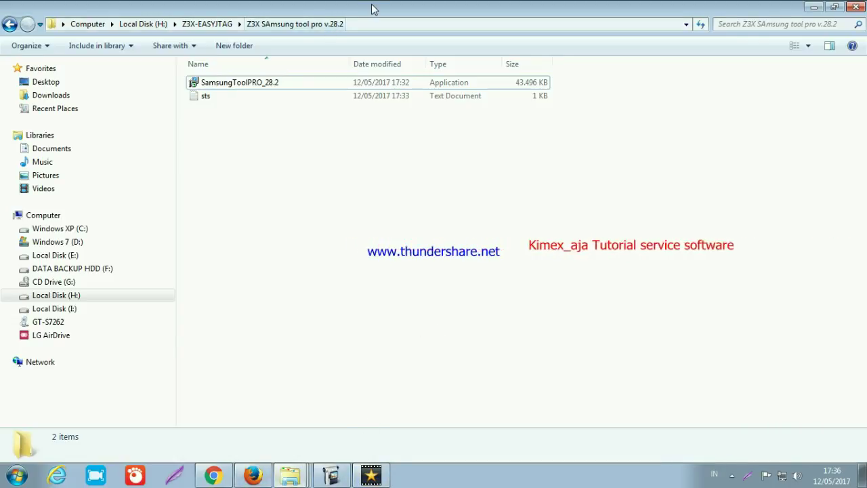
left_click_drag(376, 12, 498, 15)
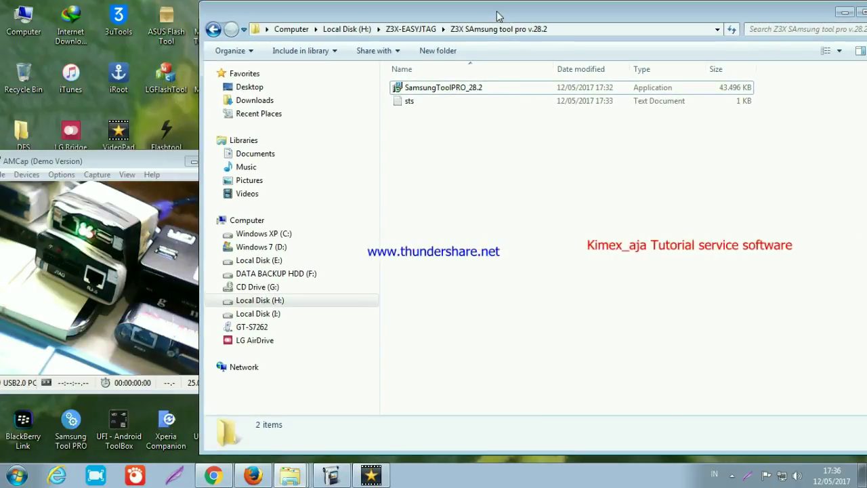
double_click(441, 90)
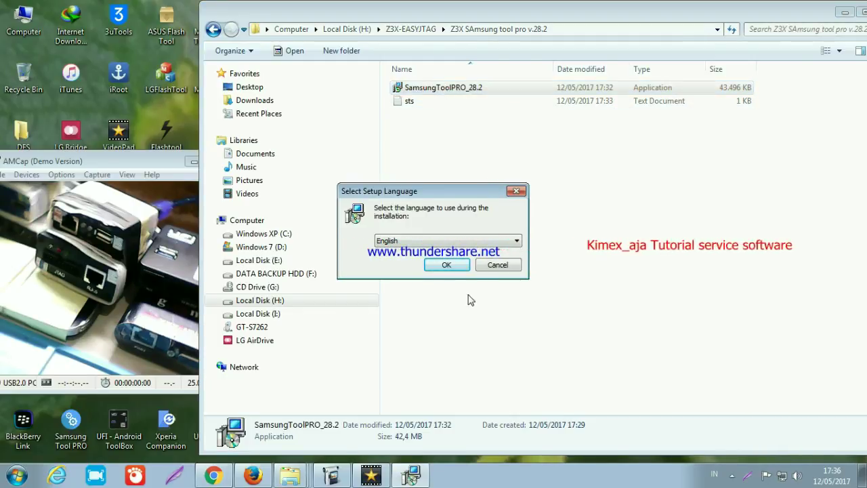
left_click(445, 266)
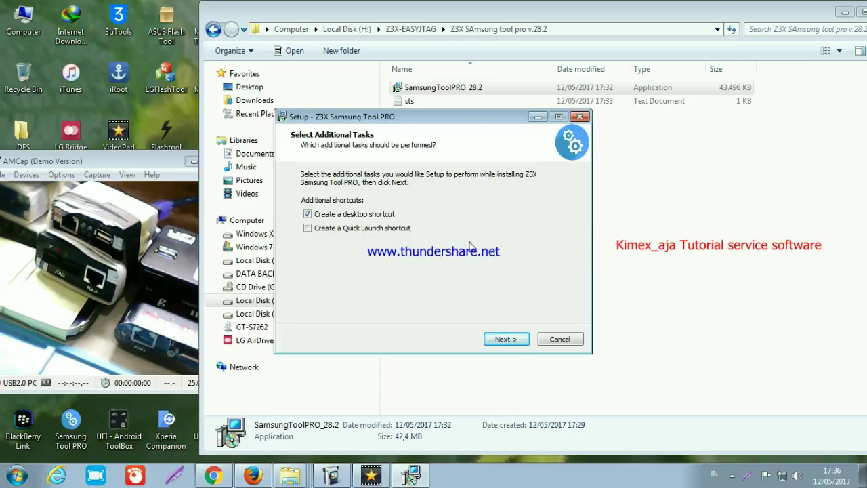
Step: Install Z3X Samsung Tool PRO with a desktop shortcut and finish setup with the program set to launch
left_click(500, 339)
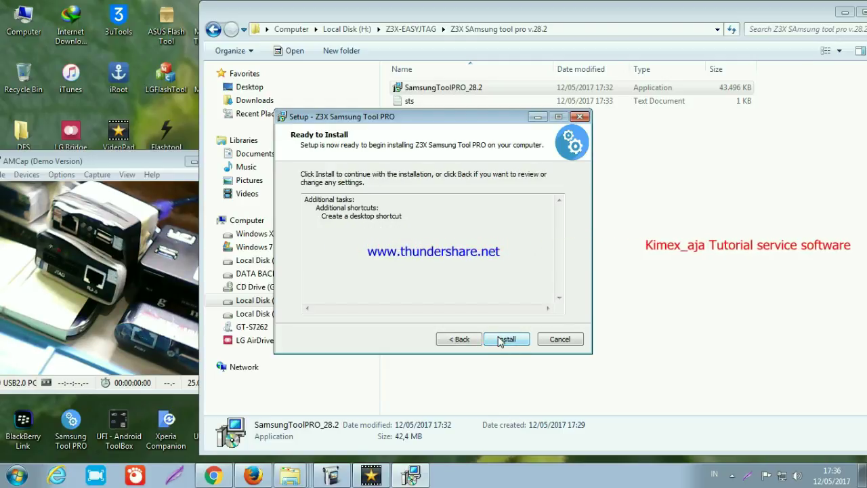
left_click(502, 339)
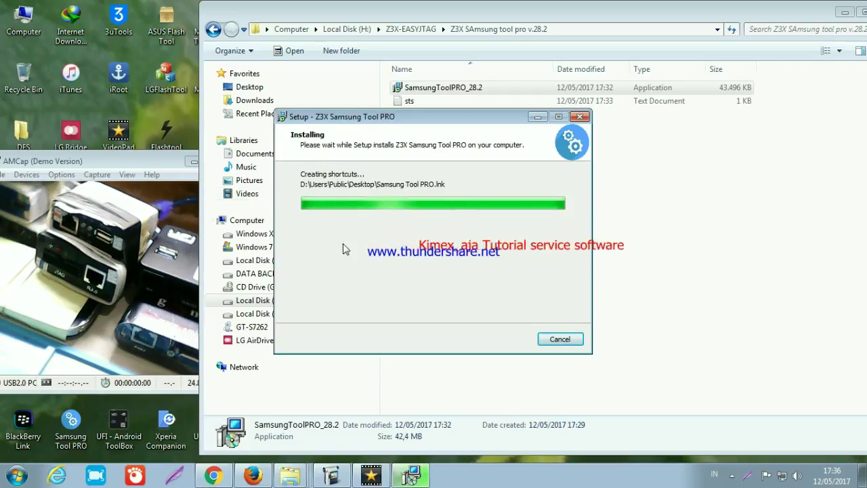
left_click_drag(200, 126, 265, 126)
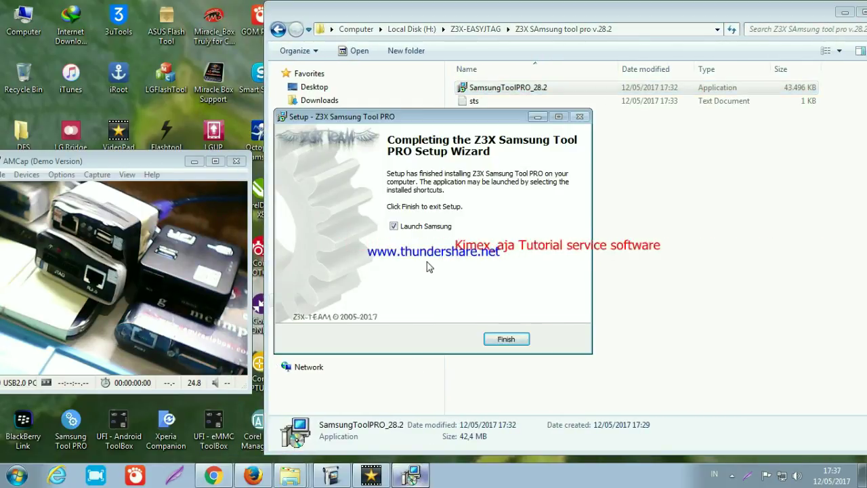
left_click(505, 341)
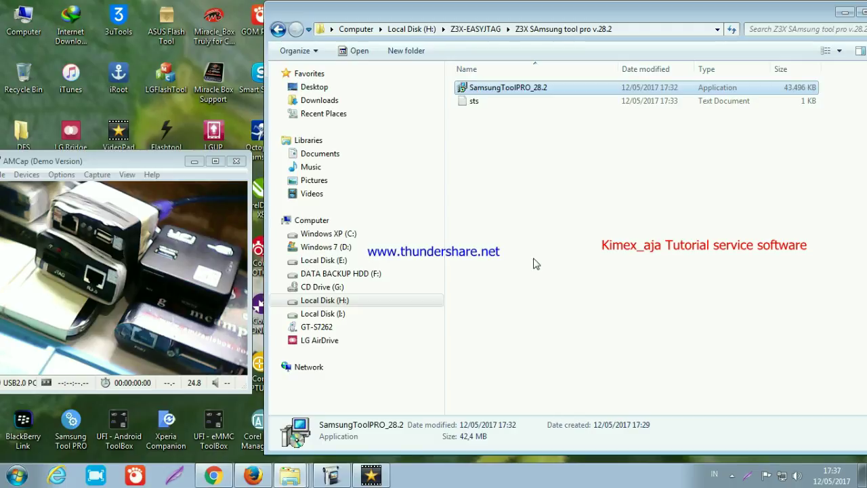
key("Return")
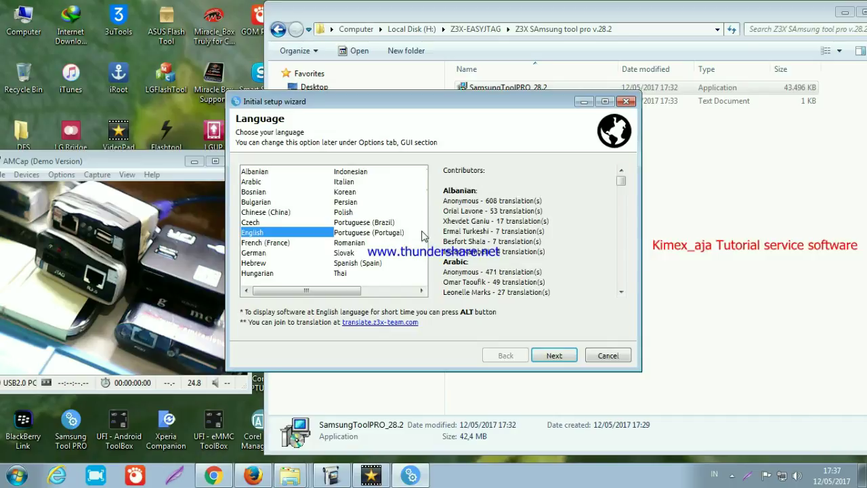
Step: Set English as the language and choose the light skin with the dark blue title bar in the initial setup wizard
left_click(556, 357)
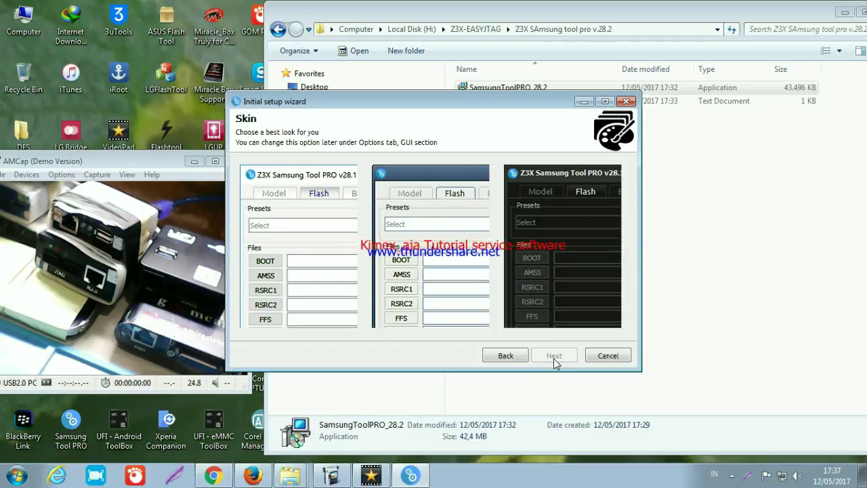
left_click(270, 196)
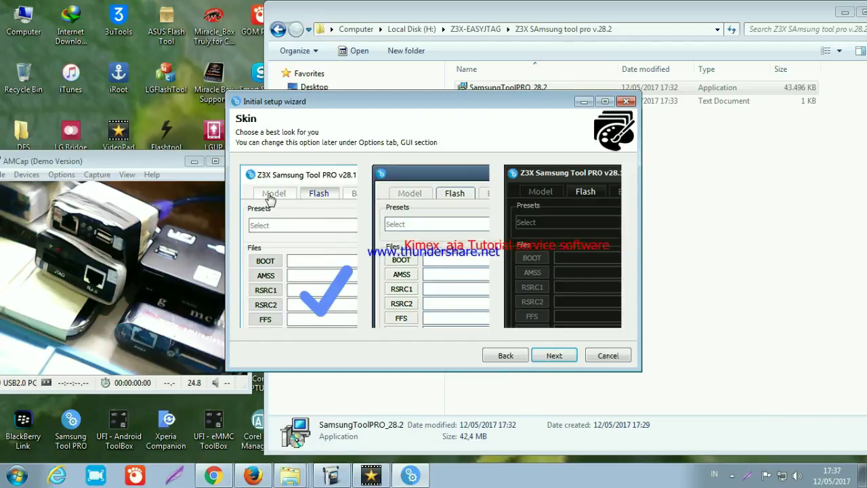
left_click(455, 235)
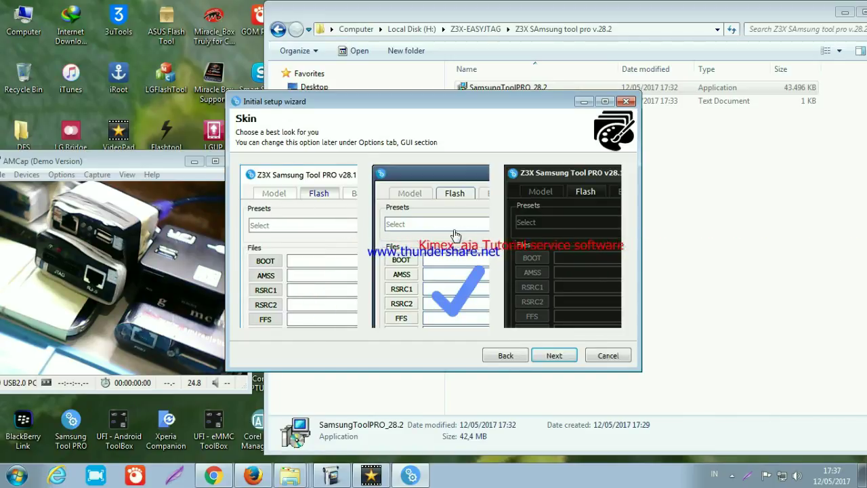
left_click(552, 242)
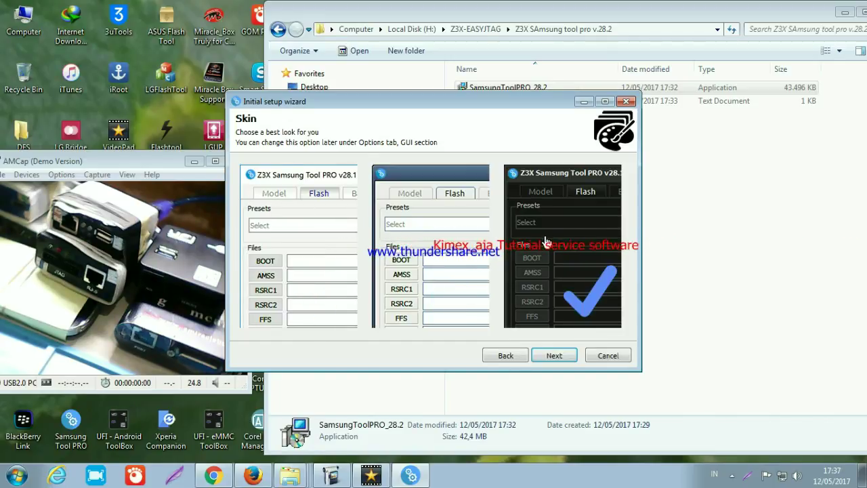
left_click(432, 239)
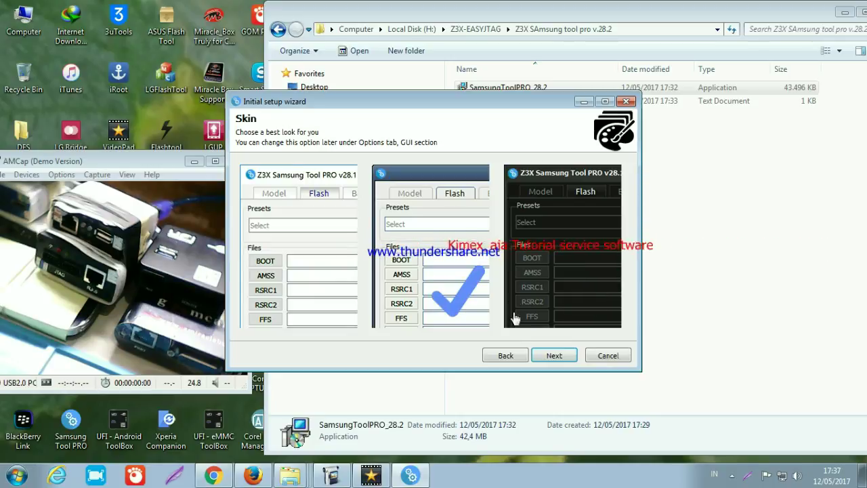
left_click(558, 359)
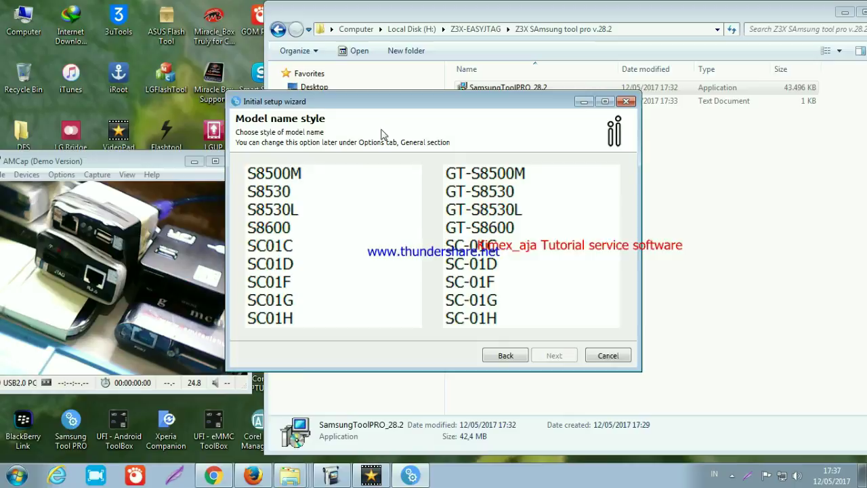
Step: Choose the short model name style without the GT- prefix and accept the default backup folder
left_click(283, 178)
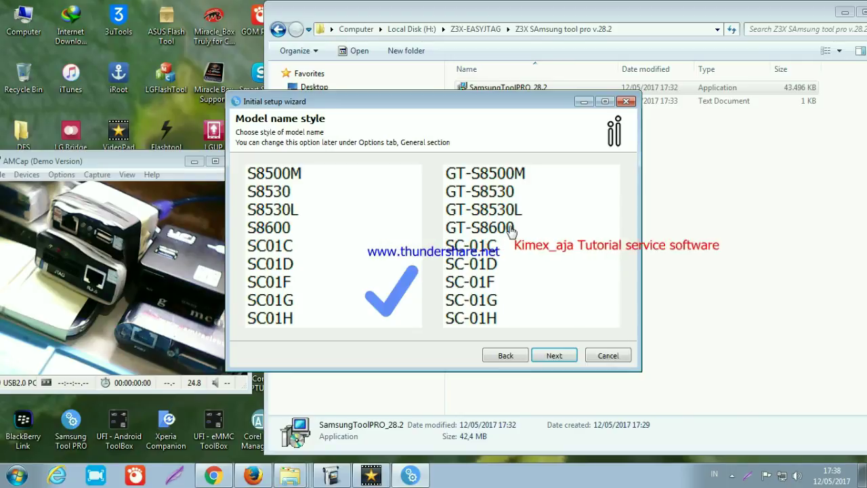
left_click(553, 359)
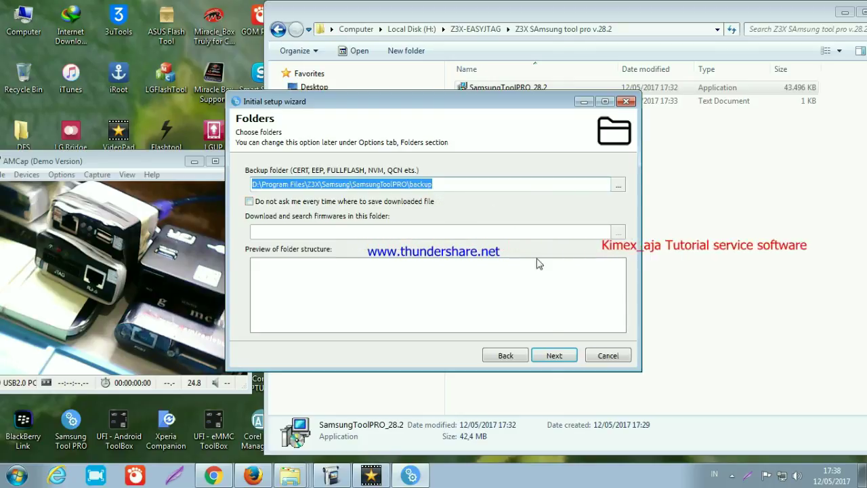
left_click(554, 356)
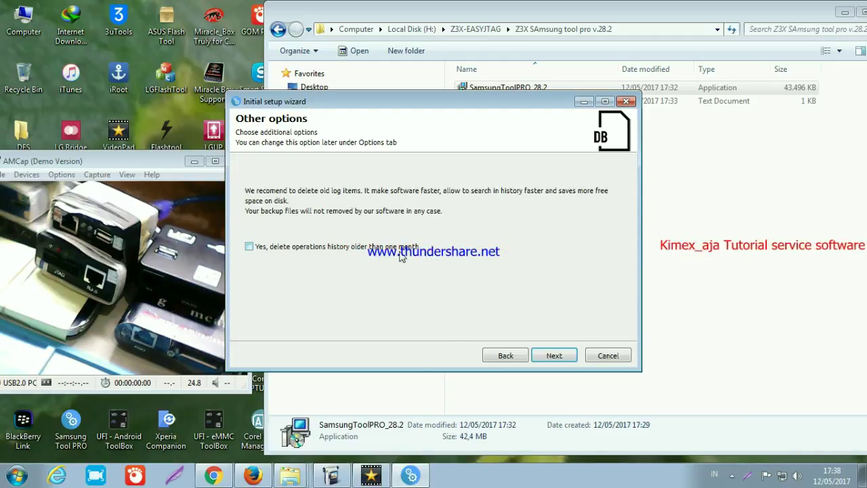
Step: Enable deleting operations history older than one month and finish the wizard with the default remaining options
left_click(249, 247)
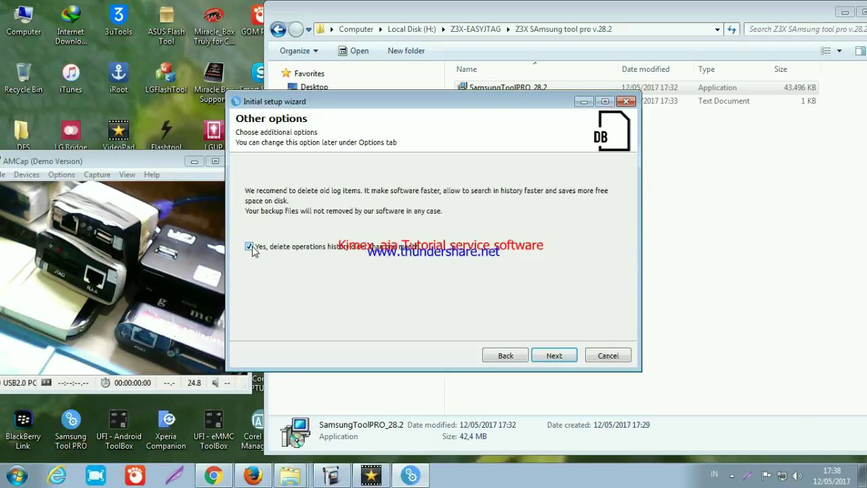
left_click(554, 355)
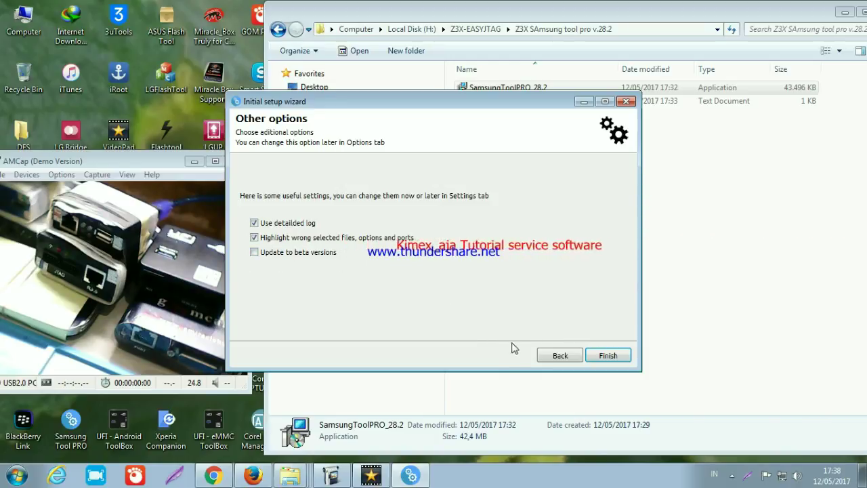
left_click(607, 356)
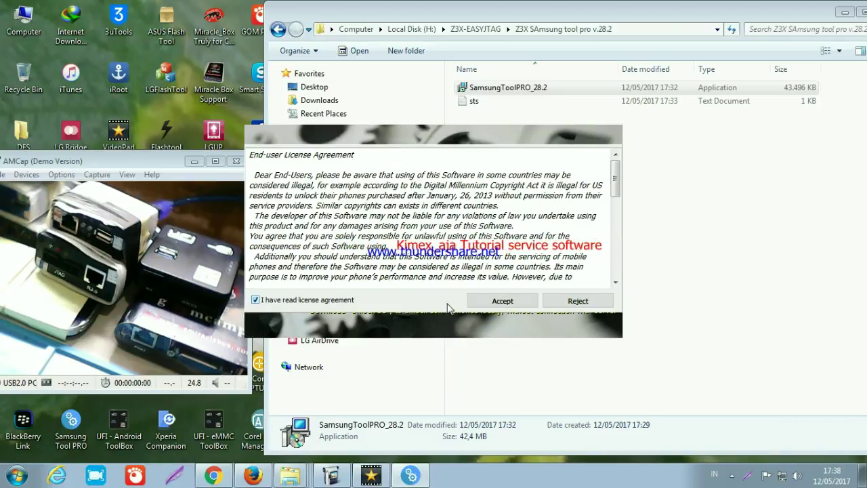
Step: Accept the end-user license agreement and enable the Repair IMEI, Write Cert and Write EFS functions
left_click(500, 302)
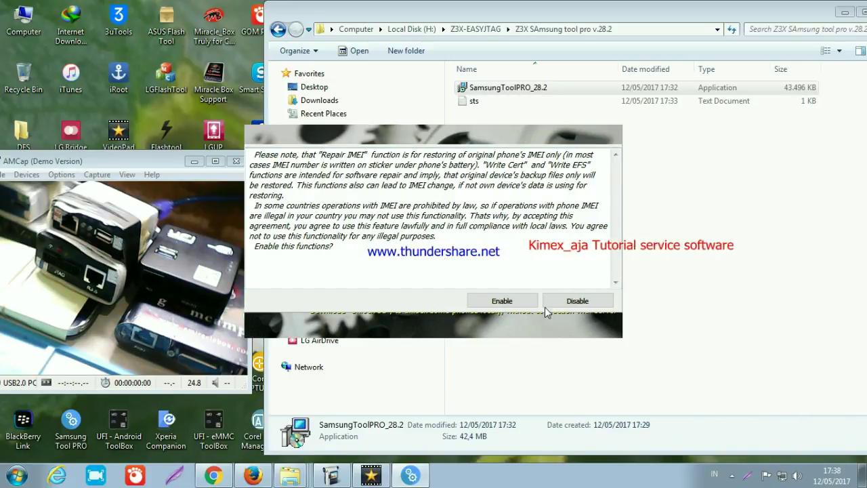
left_click(498, 303)
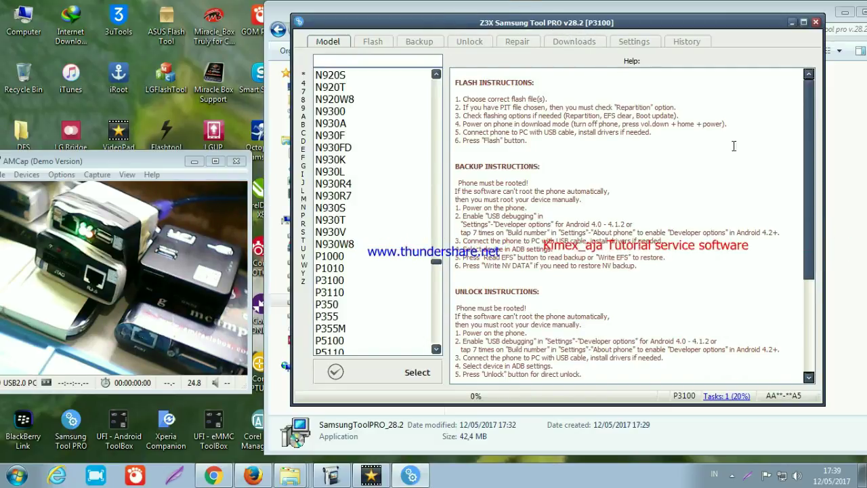
Step: Browse the supported phone models through the whole list, and filter it to the models starting with J
mouse_move(811, 109)
left_mouse_down()
mouse_move(807, 191)
mouse_move(810, 100)
left_mouse_up()
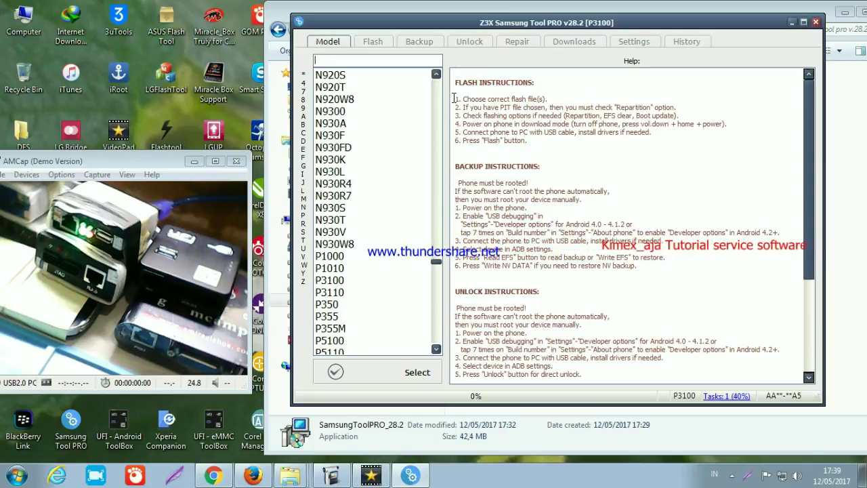
scroll(380, 194, "up", 2)
scroll(383, 232, "up", 13)
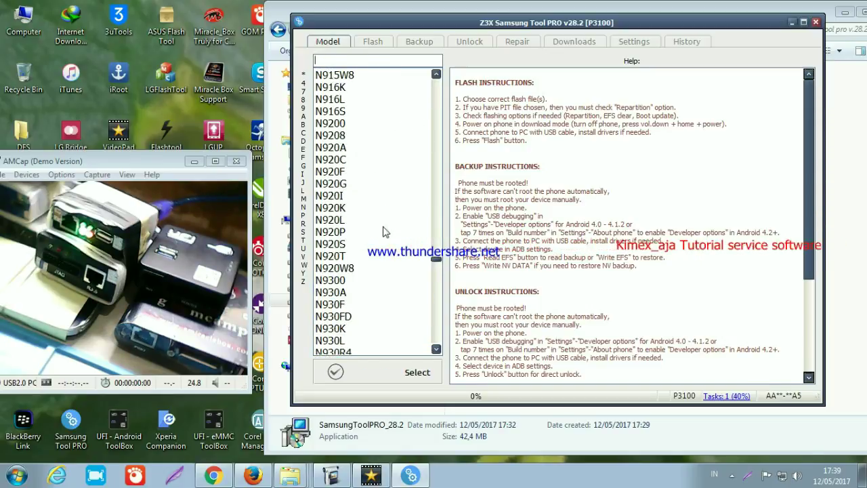
scroll(383, 231, "up", 13)
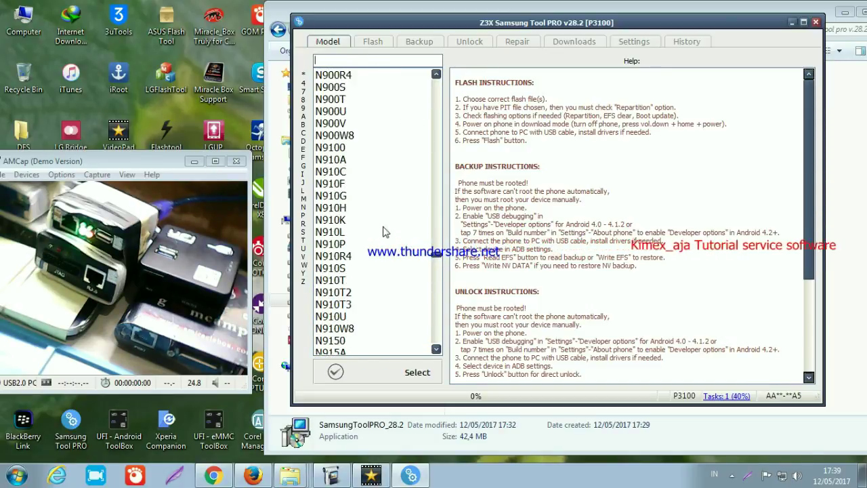
scroll(382, 232, "up", 13)
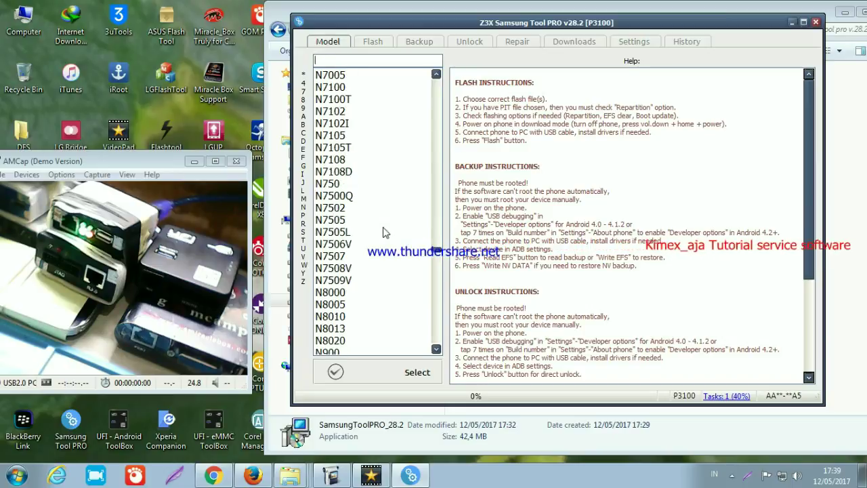
scroll(383, 232, "up", 20)
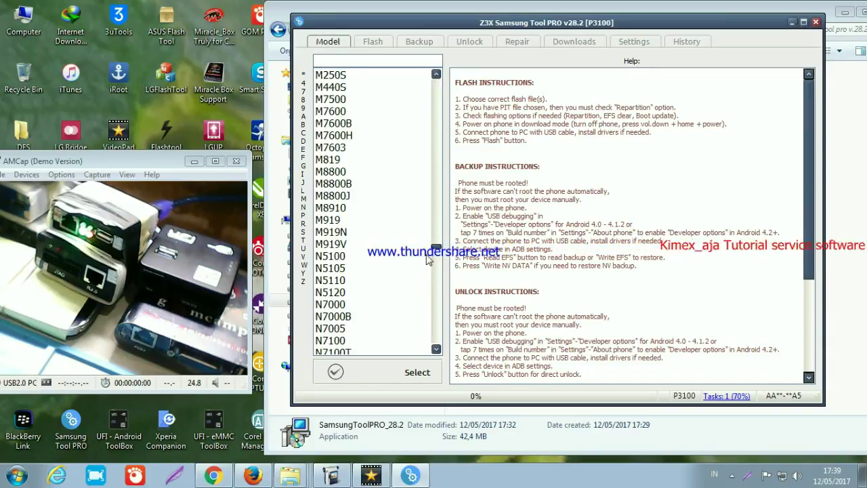
scroll(398, 124, "up", 10)
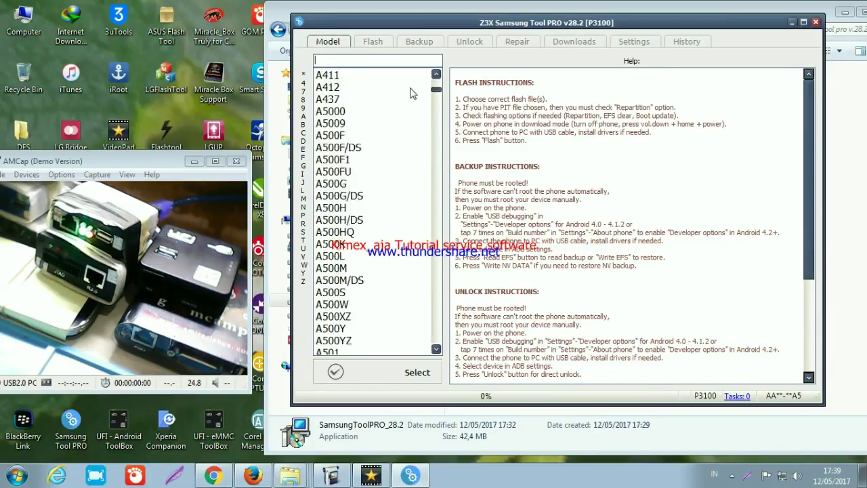
left_click_drag(434, 80, 421, 362)
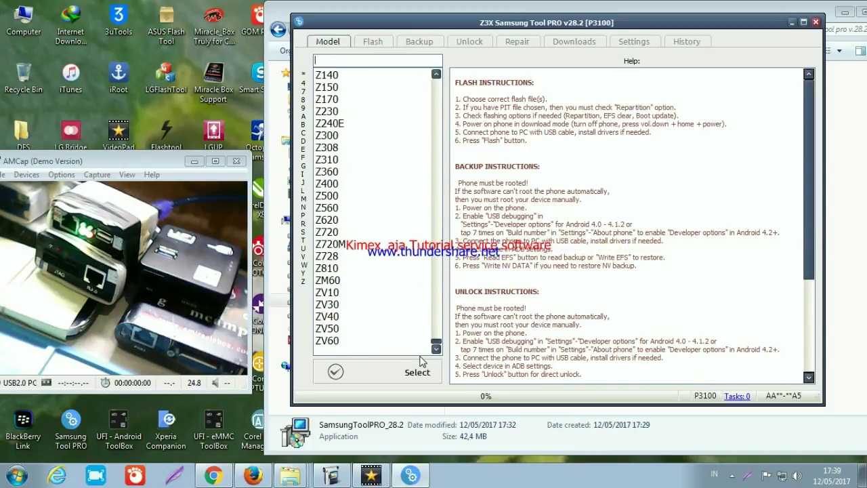
left_click(302, 182)
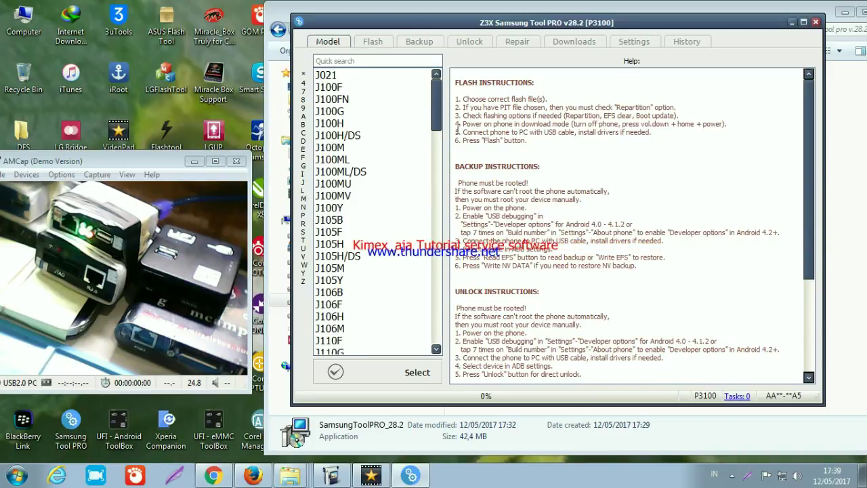
left_click_drag(434, 108, 438, 198)
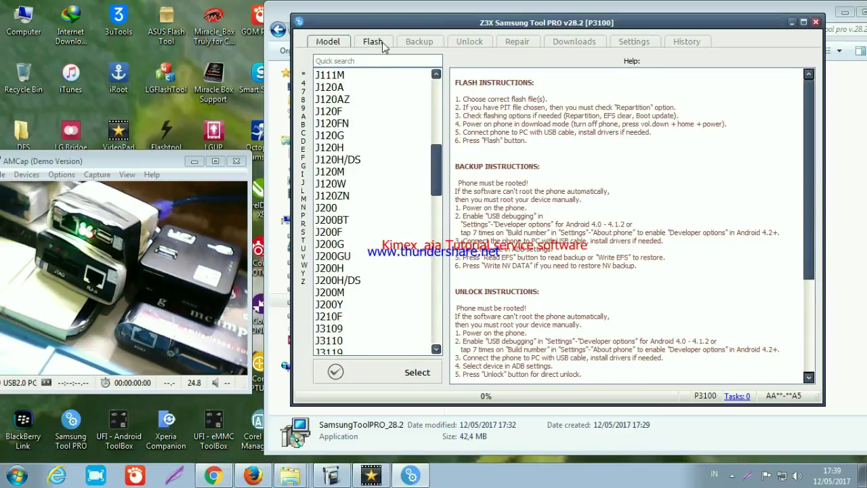
Step: Open the flashing page to view its firmware file slots, options and actions
left_click(370, 44)
left_click(370, 43)
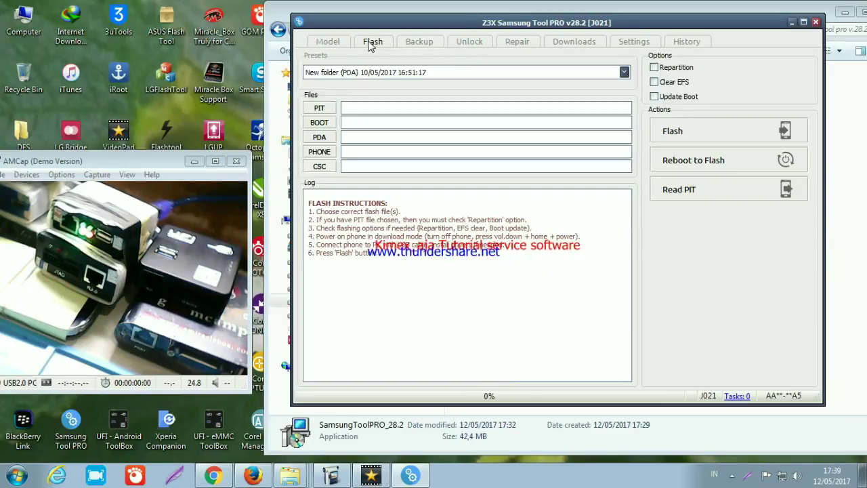
Step: Look through the backup, unlock, repair, downloads, settings and history pages for the J021 model
left_click(420, 43)
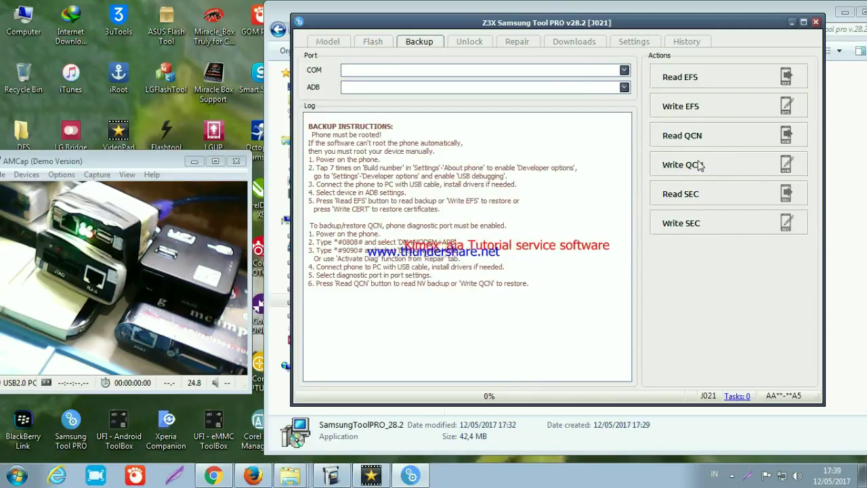
left_click(470, 43)
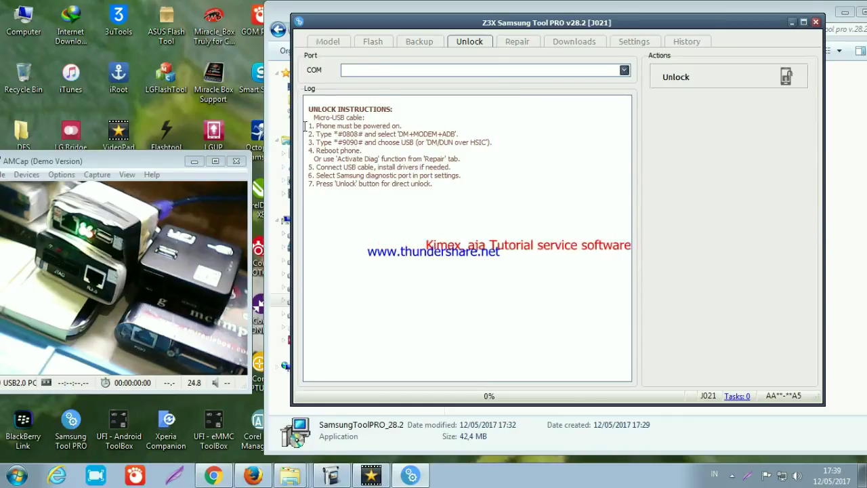
left_click(518, 42)
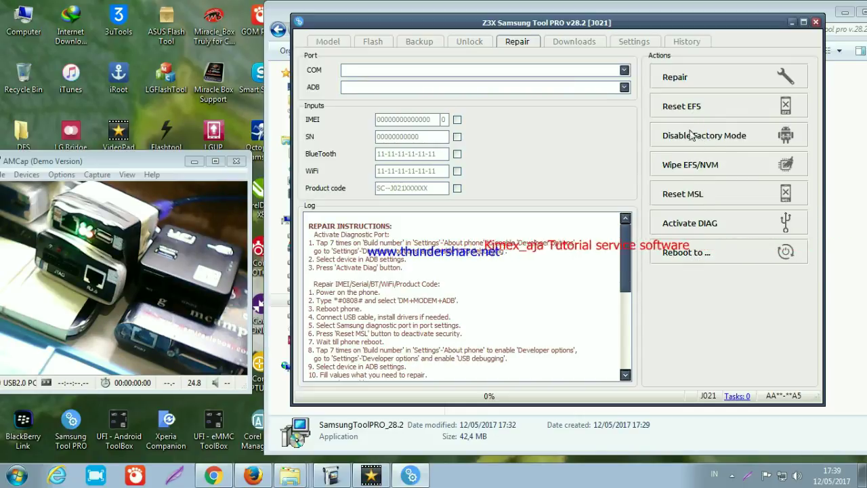
left_click(574, 42)
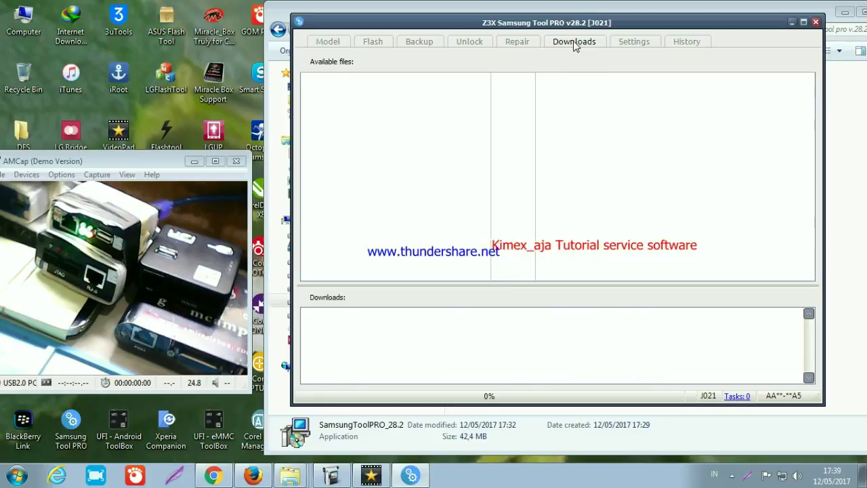
left_click(634, 43)
left_click(694, 42)
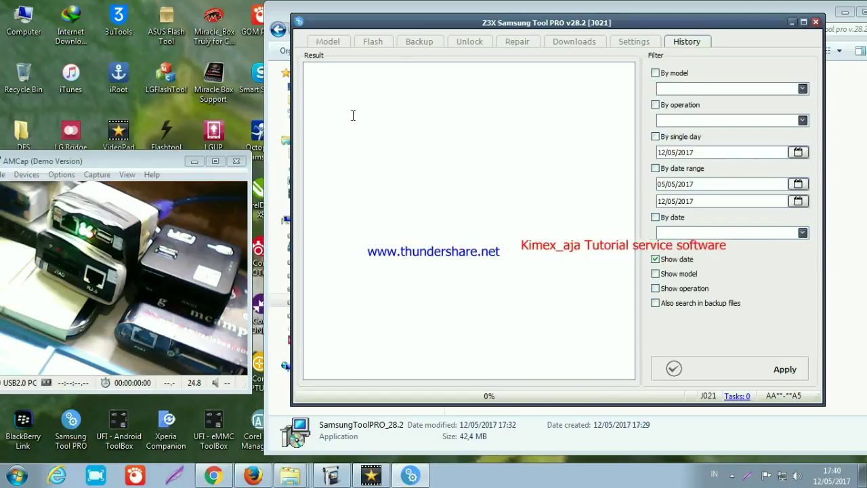
Step: Browse the supported phone models by initial character, from the numeric groups through A, C, D, E, F and G
left_click(329, 42)
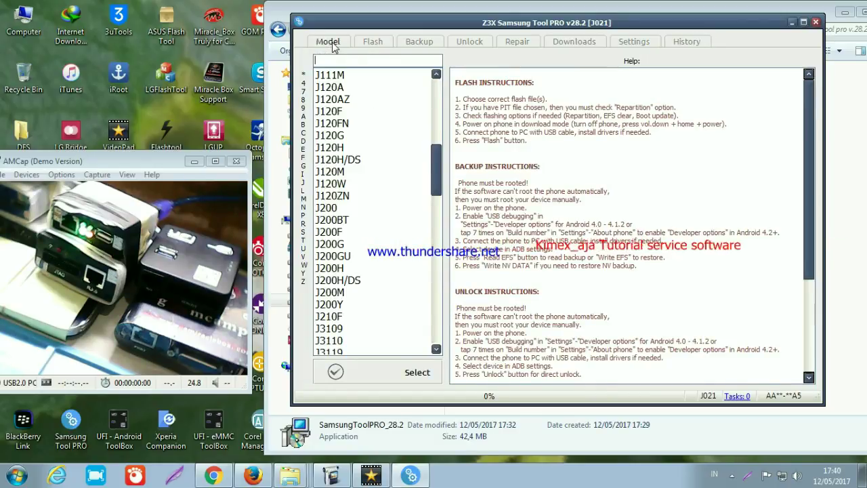
left_click(304, 83)
left_click(303, 95)
left_click(303, 102)
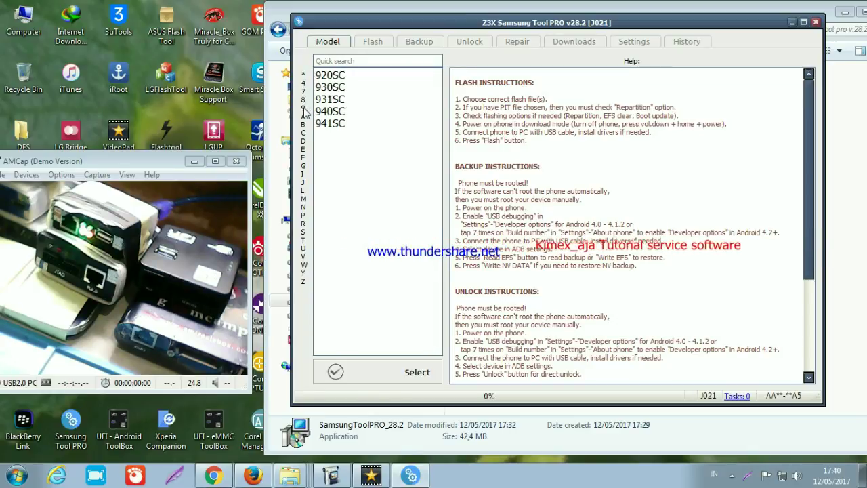
left_click(303, 118)
left_click(303, 133)
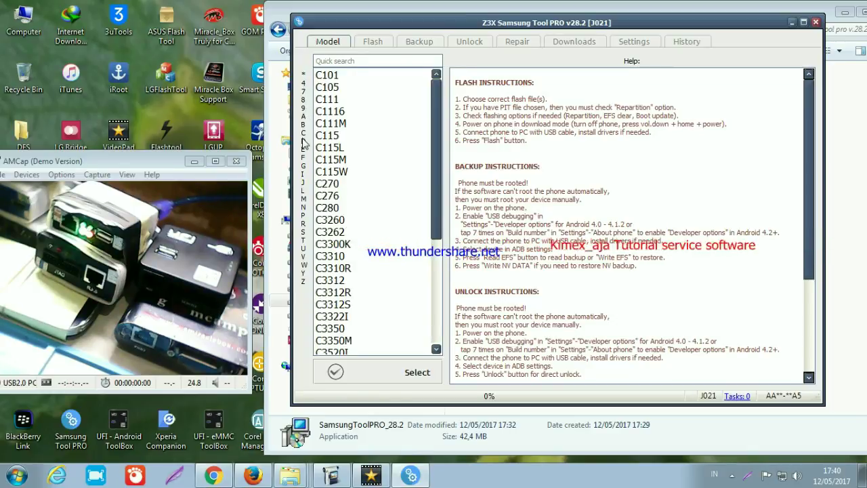
left_click(303, 141)
left_click(304, 149)
left_click(304, 157)
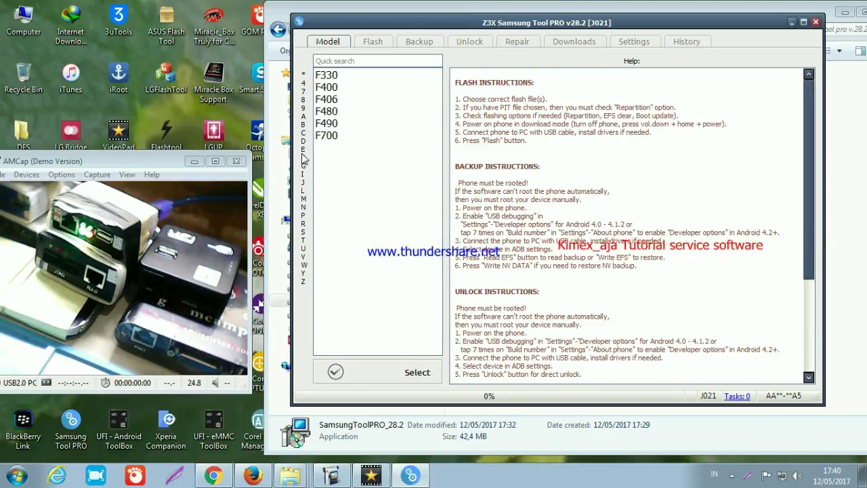
left_click(303, 133)
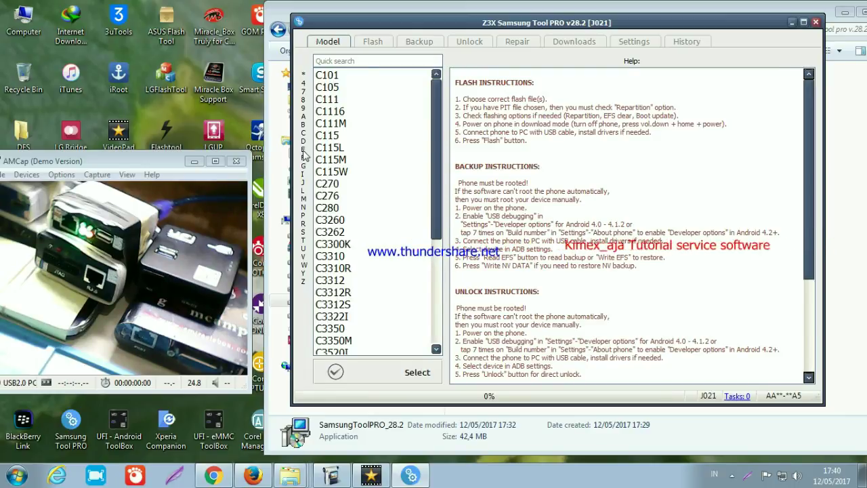
left_click(304, 150)
left_click(303, 165)
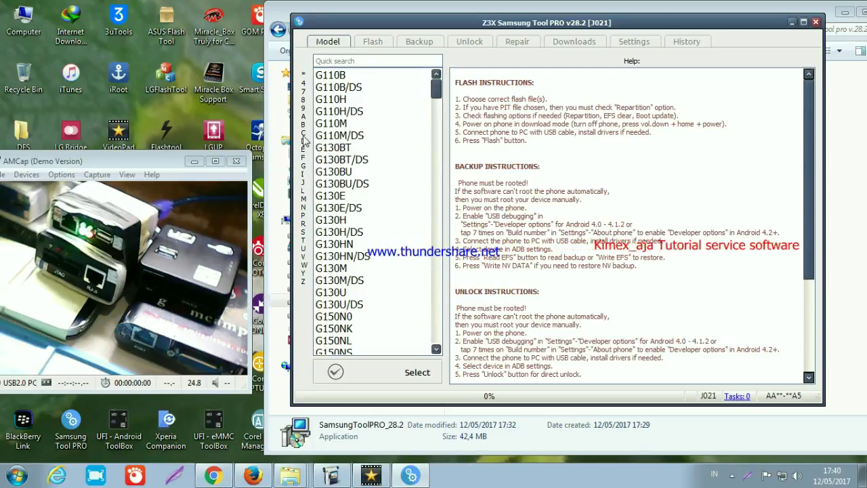
Step: Filter the phone models to those starting with C and select the C3312
left_click(304, 135)
double_click(332, 281)
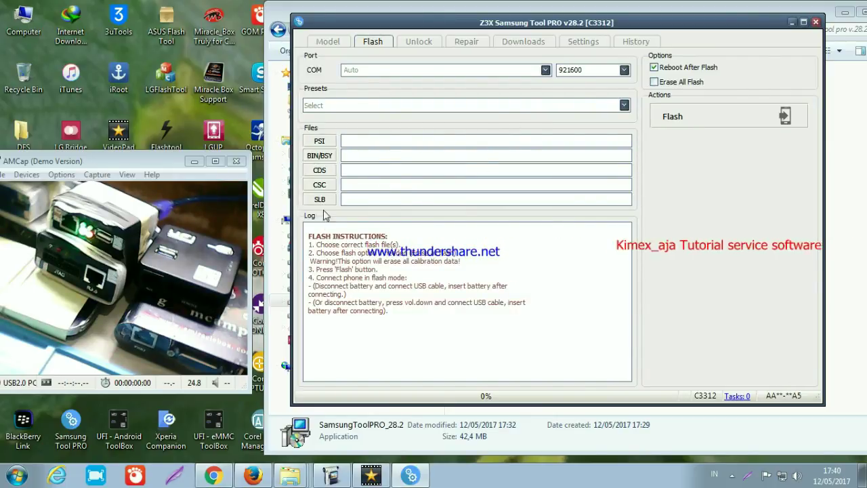
Step: Return to the model list, look through the C models, and check the groups starting with L, M, J, U and W
left_click(329, 42)
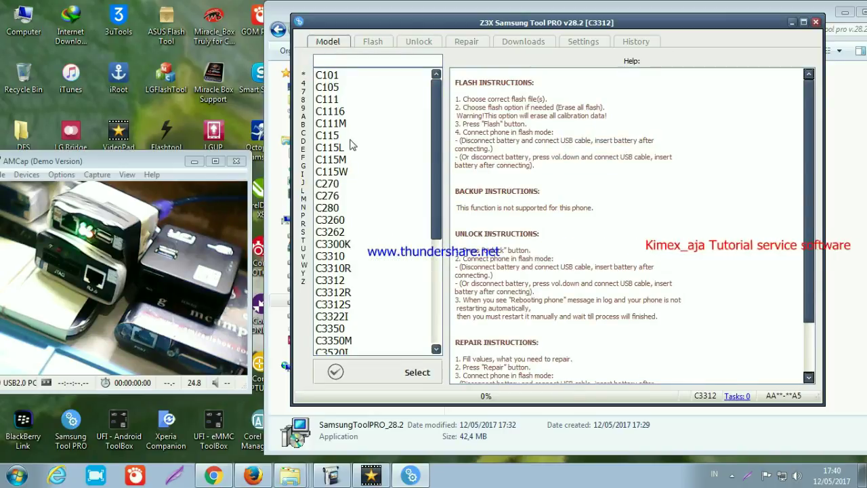
scroll(369, 148, "down", 3)
scroll(370, 146, "down", 2)
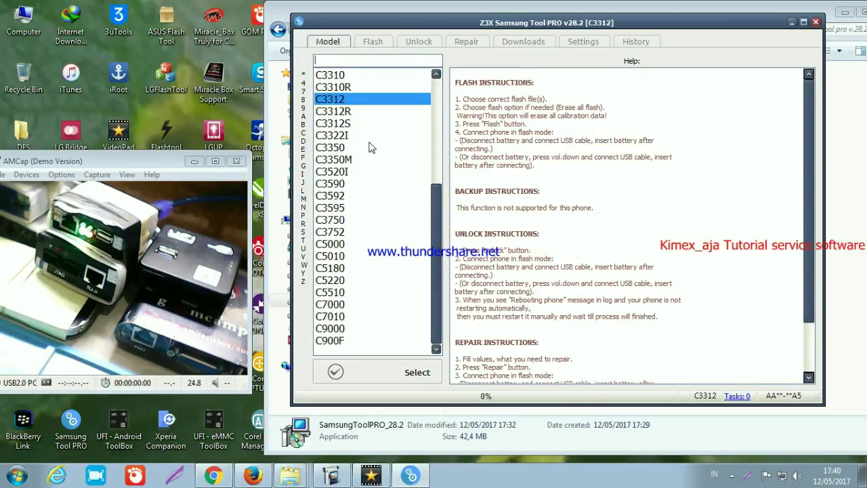
scroll(382, 163, "up", 2)
scroll(382, 178, "up", 1)
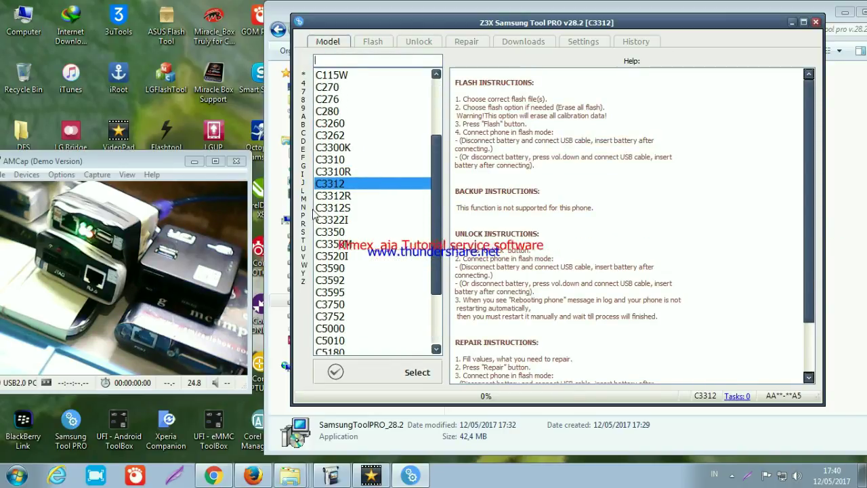
left_click(303, 191)
left_click(303, 197)
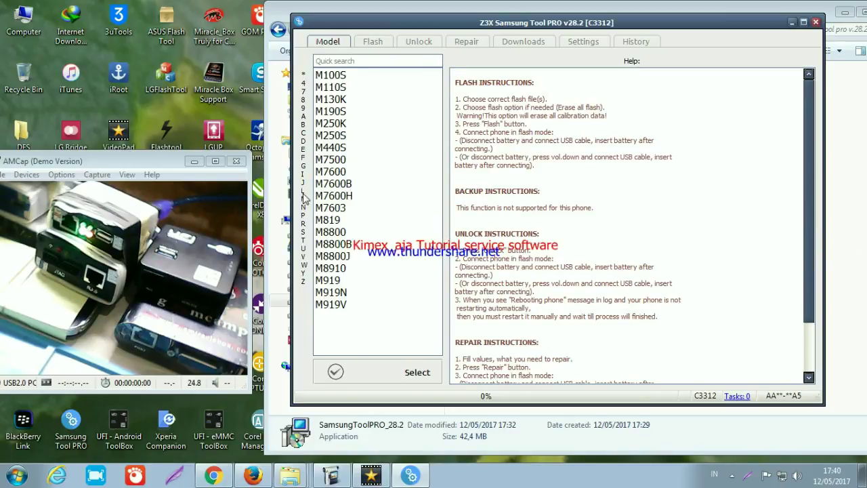
left_click(303, 183)
scroll(303, 191, "down", 8)
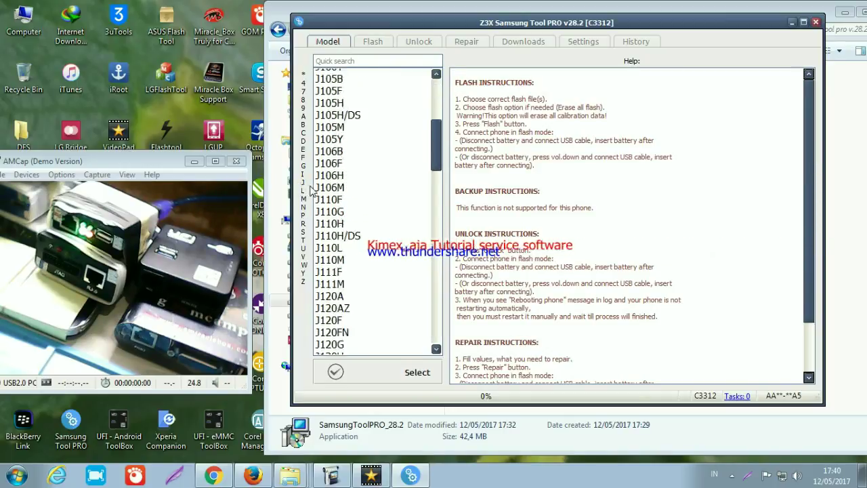
left_click(303, 248)
left_click(303, 264)
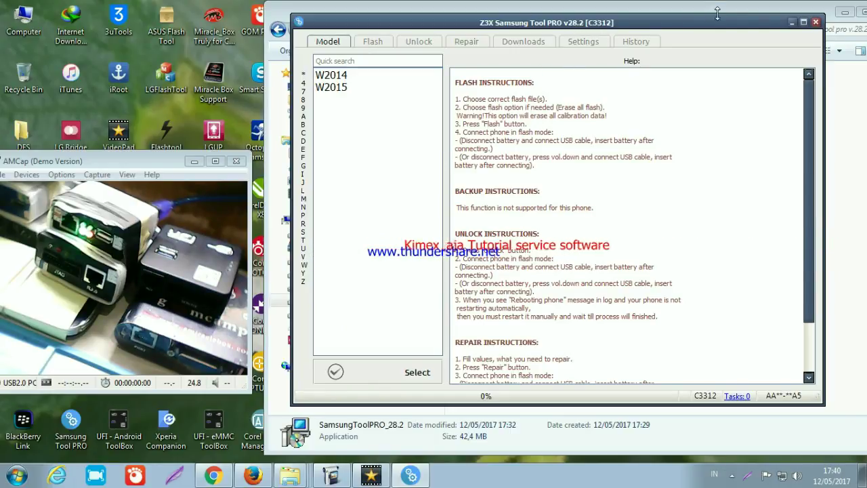
Step: Bring the Samsung Tool PRO window back to the front, review the C3312 help instructions, and browse the J, R and S models
left_click(845, 15)
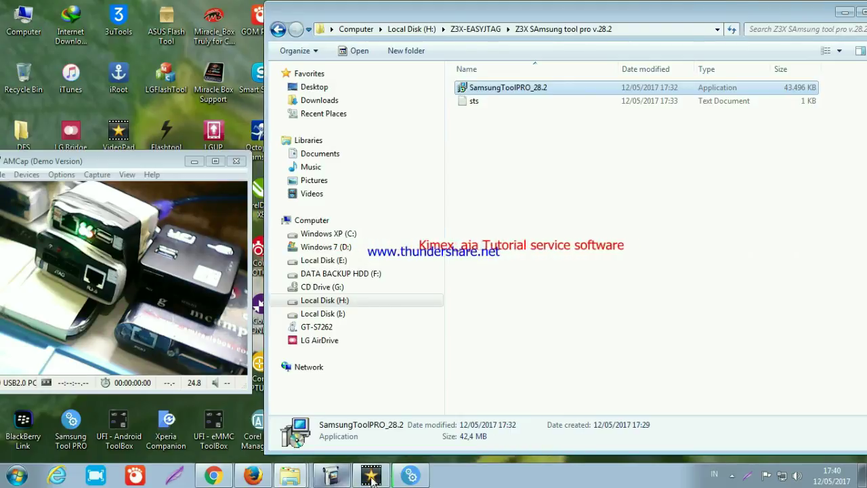
left_click(411, 476)
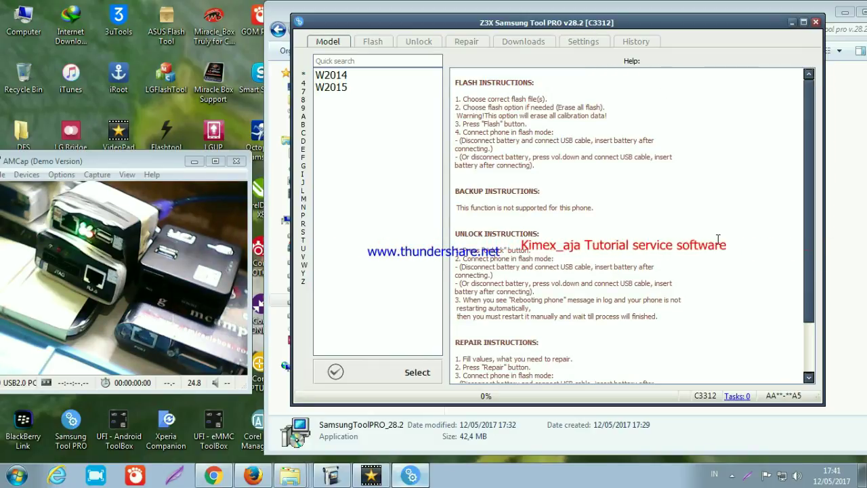
scroll(717, 239, "down", 3)
scroll(717, 276, "up", 2)
left_click(303, 183)
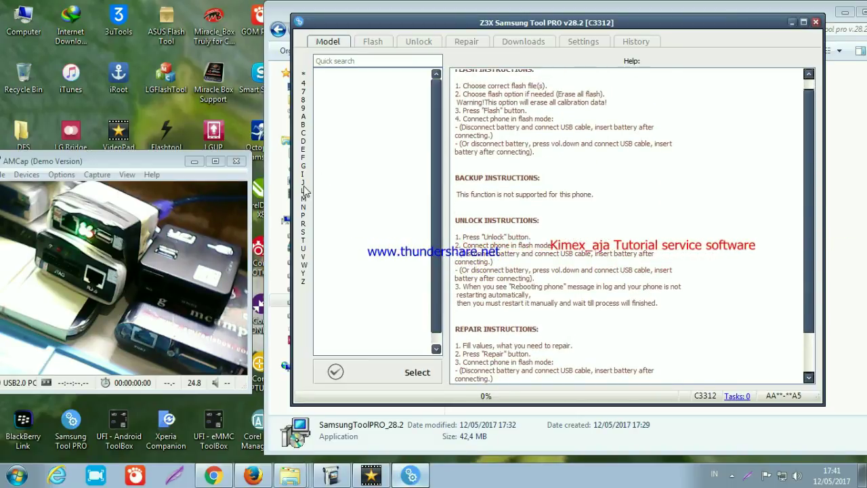
left_click(303, 223)
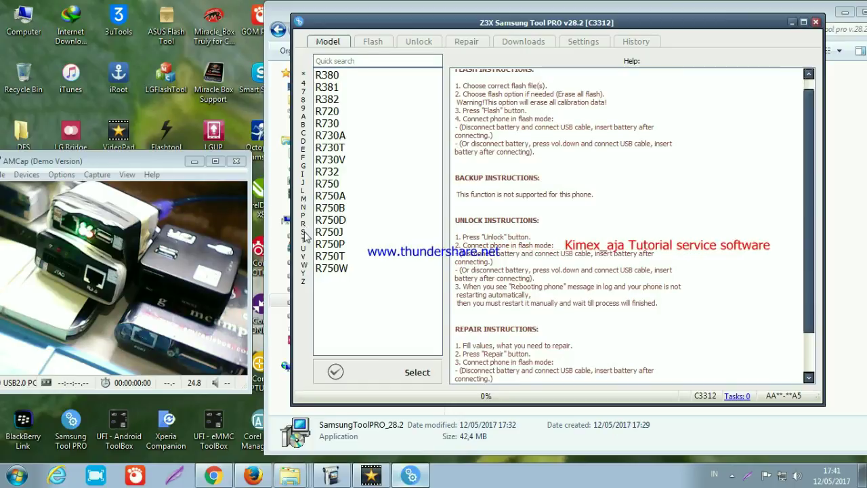
left_click(304, 231)
left_click_drag(434, 94, 435, 329)
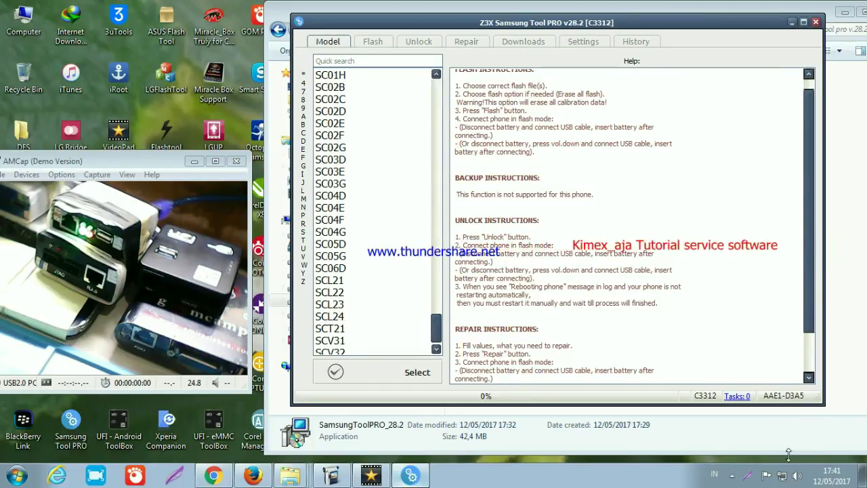